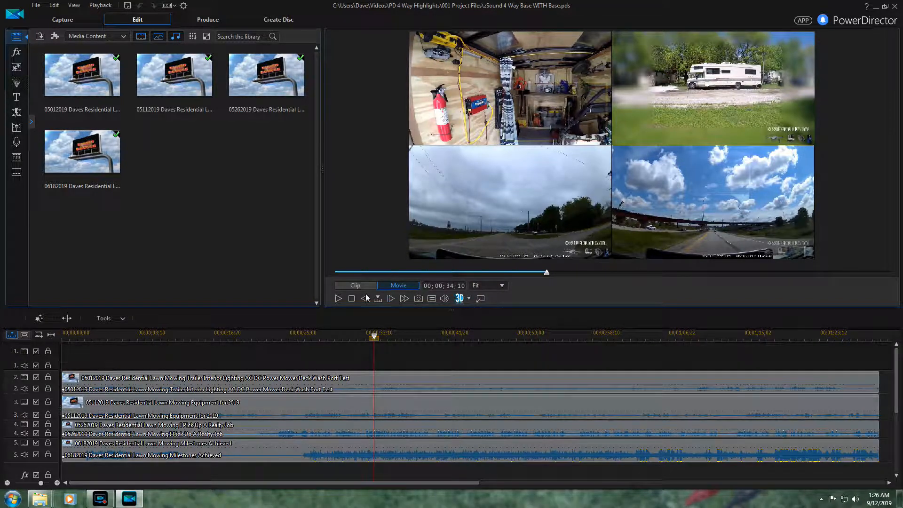
- Preview the four-way split screen, then disable the audio on track 1 (zSound 4 Way Base)
left_click(337, 299)
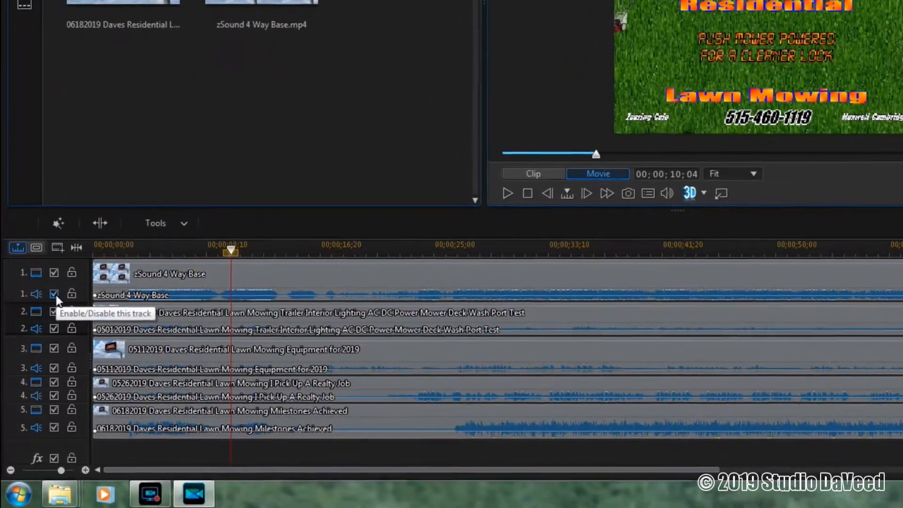
left_click(51, 306)
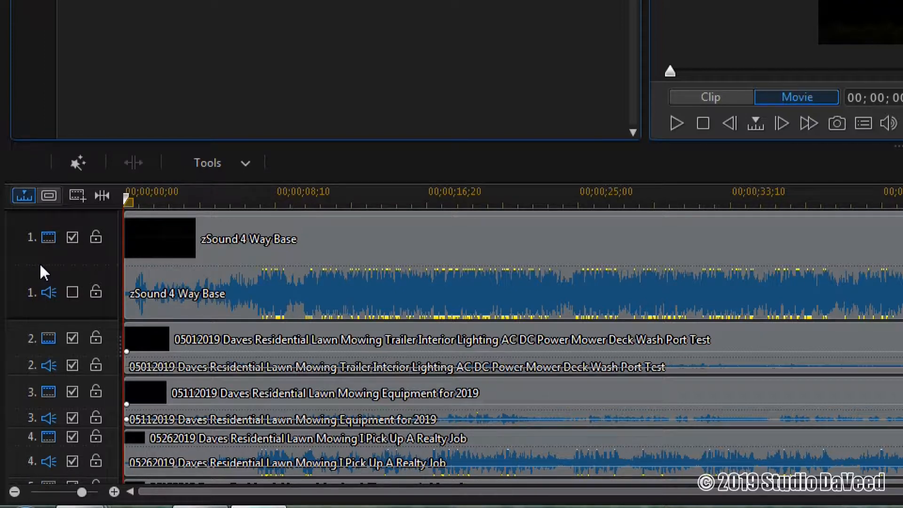
- Shrink track 1's video and audio rows and widen the headers to reveal track names
left_click_drag(40, 262, 44, 218)
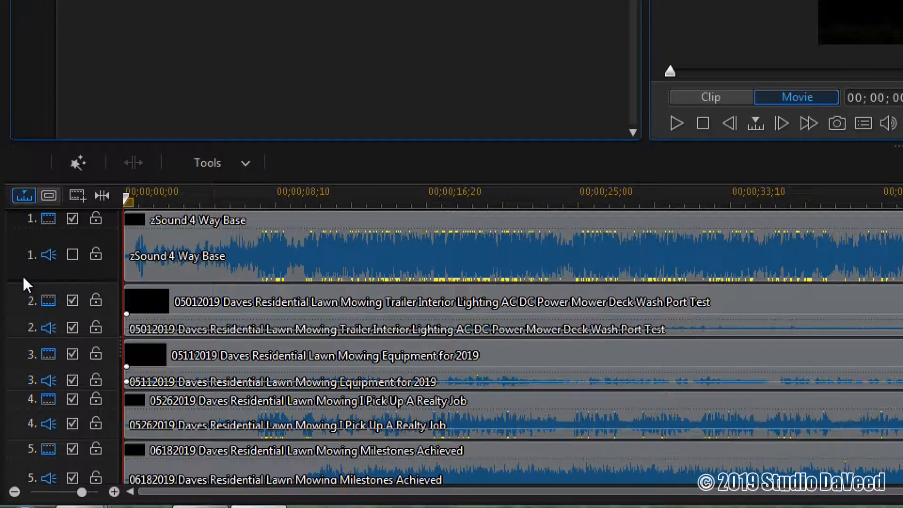
left_click_drag(22, 279, 26, 233)
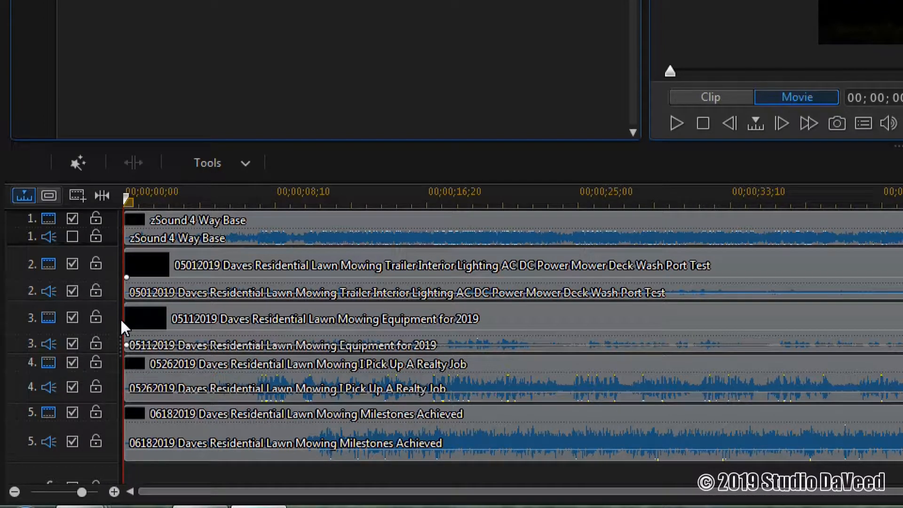
left_click_drag(121, 322, 225, 321)
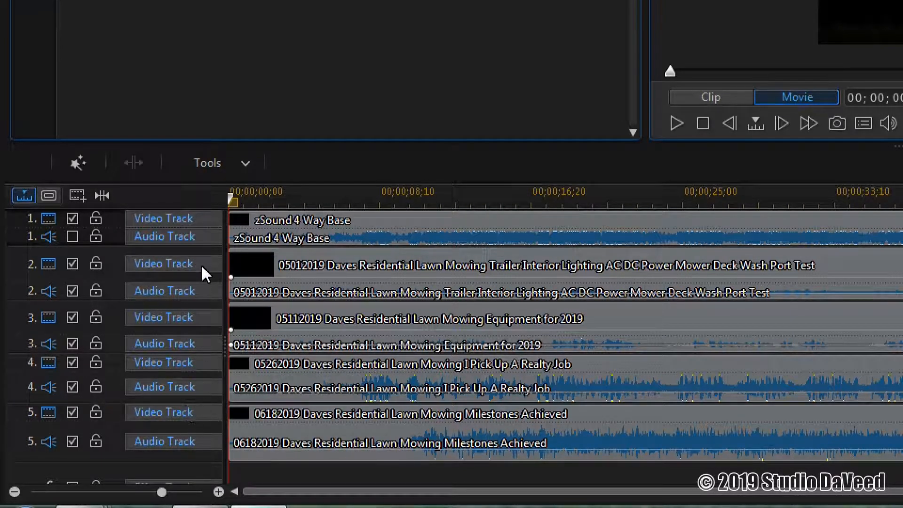
- Rename track 1 from 'Video Track' to 'Base', then select the trailer clip on track 2
left_click(202, 217)
key("BackSpace")
key("BackSpace")
key("BackSpace")
key("BackSpace")
key("BackSpace")
key("BackSpace")
key("BackSpace")
key("BackSpace")
key("BackSpace")
key("BackSpace")
type("Base")
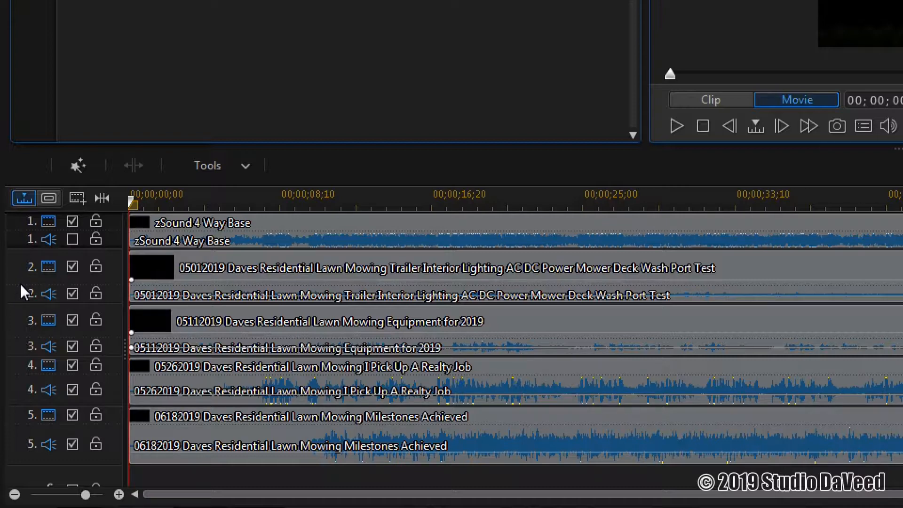
left_click(311, 277)
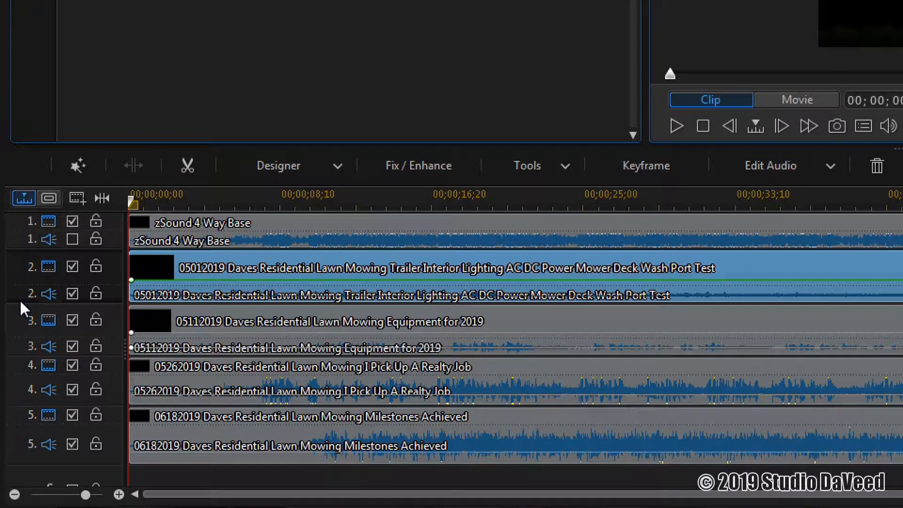
- Make track 2's audio row taller and add a volume keyframe to the trailer clip's audio
left_click_drag(19, 302, 7, 397)
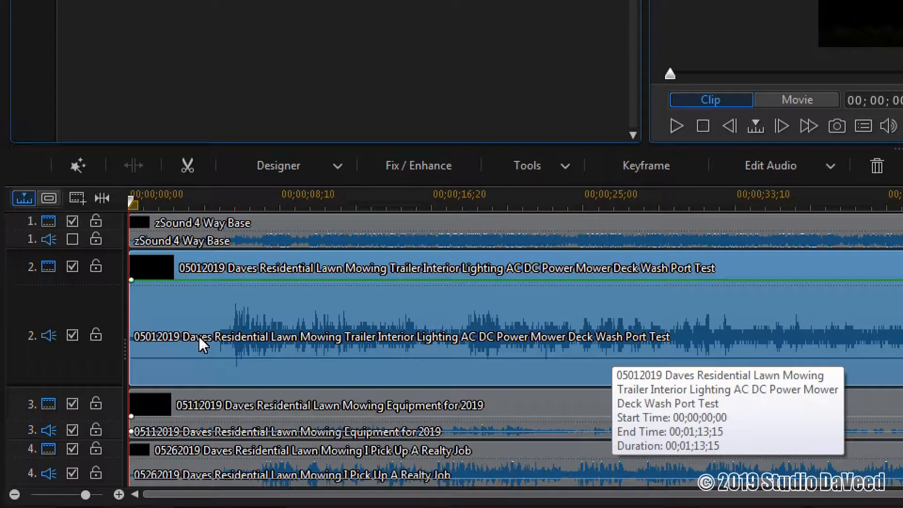
left_click(169, 314)
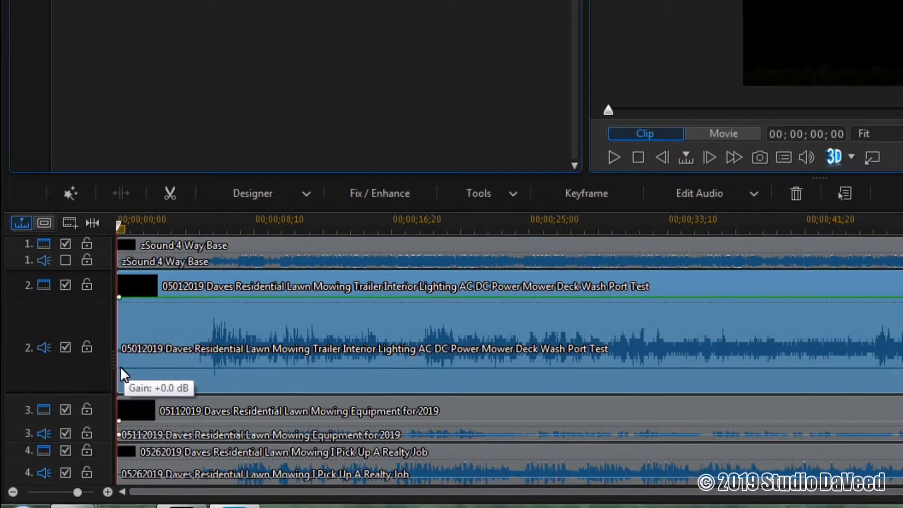
left_click(133, 358)
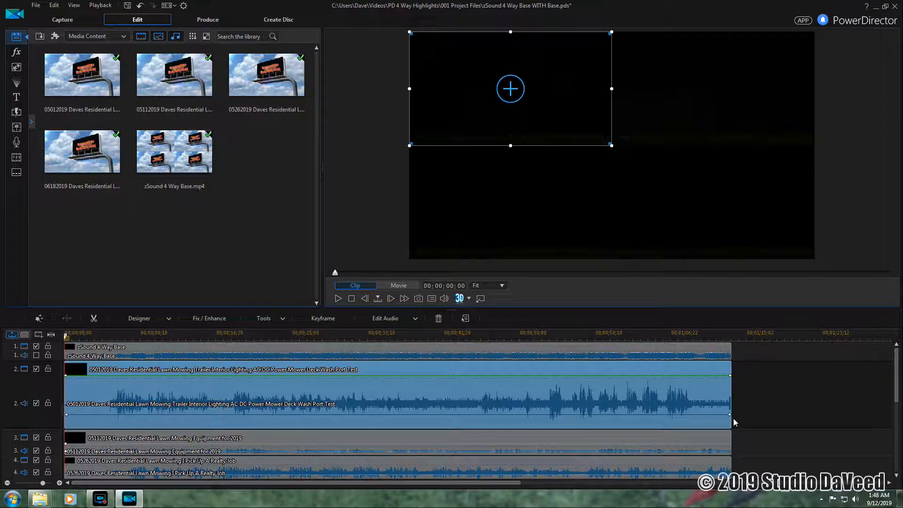
- Reselect the trailer clip, then select the Equipment for 2019 clip on track 3
left_click(735, 422)
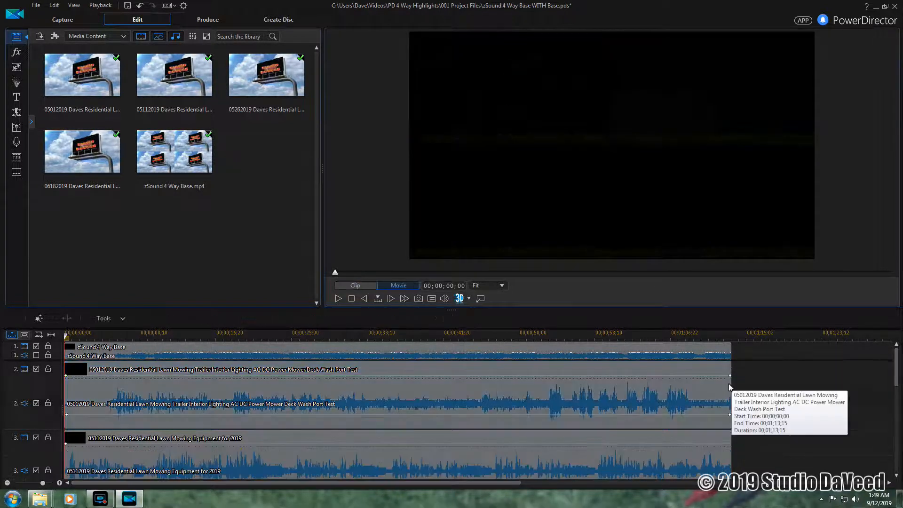
left_click(327, 394)
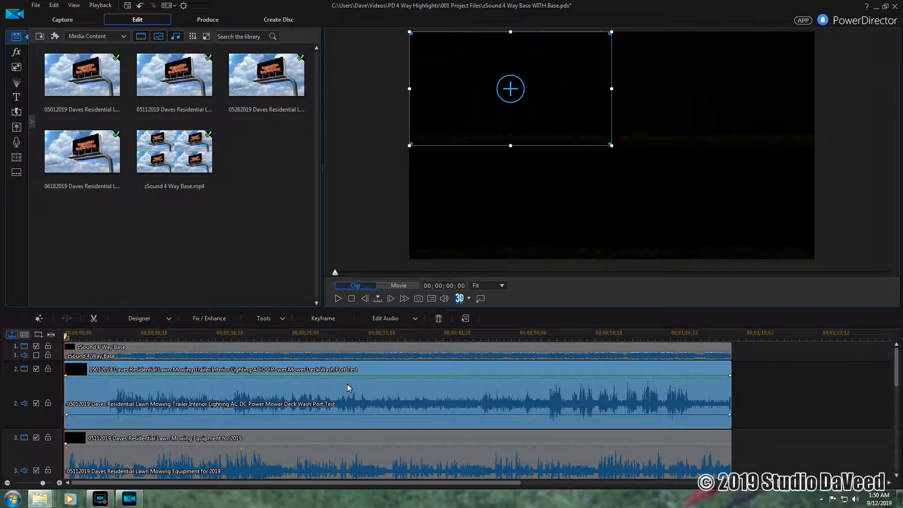
scroll(347, 387, "down", 2)
left_click(395, 401)
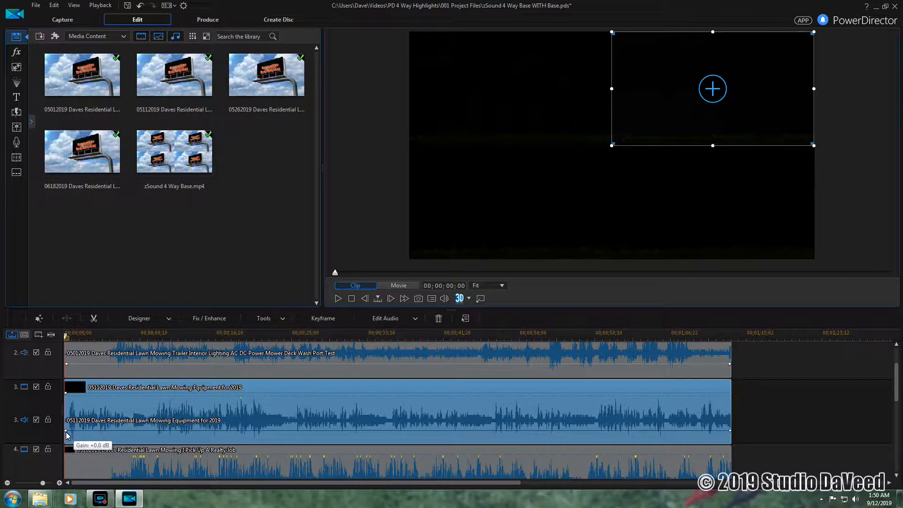
- Drag the start and end volume keyframes of the track 3, 4 and 5 audio clips down to silence
left_click_drag(66, 431, 66, 441)
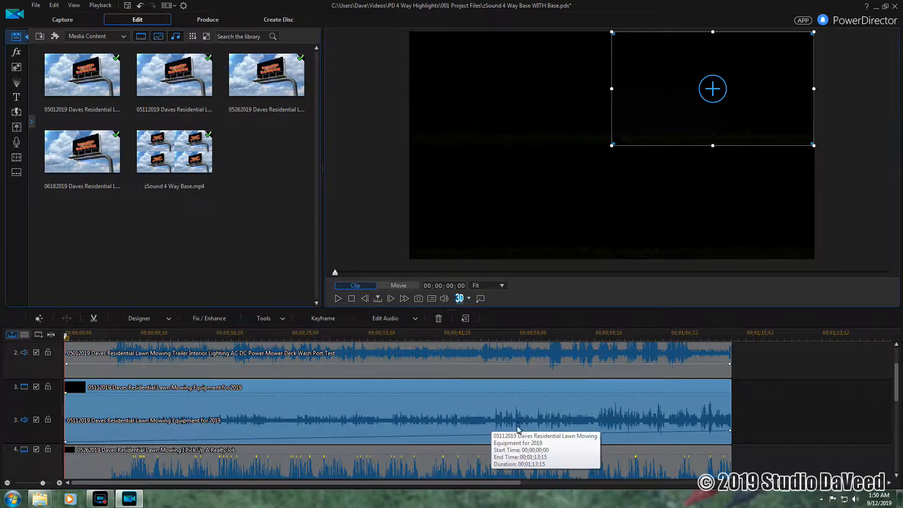
left_click_drag(732, 435, 732, 449)
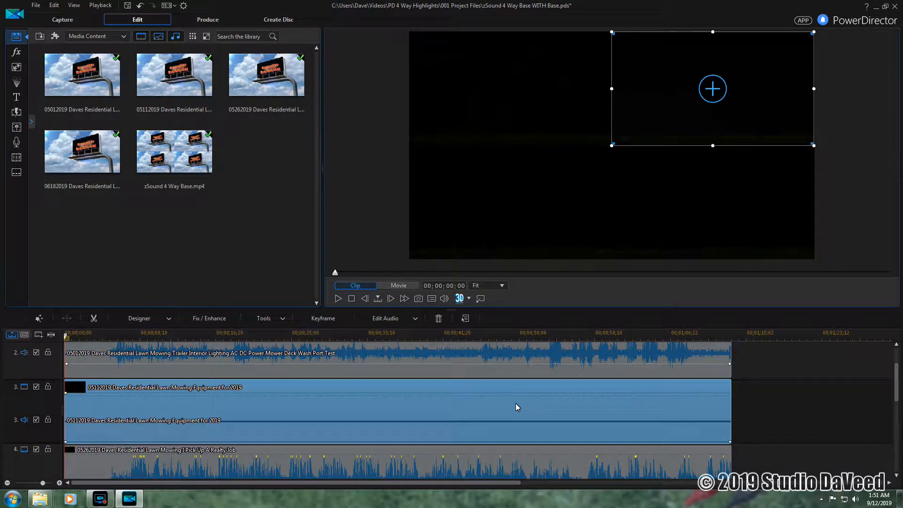
left_click(750, 402)
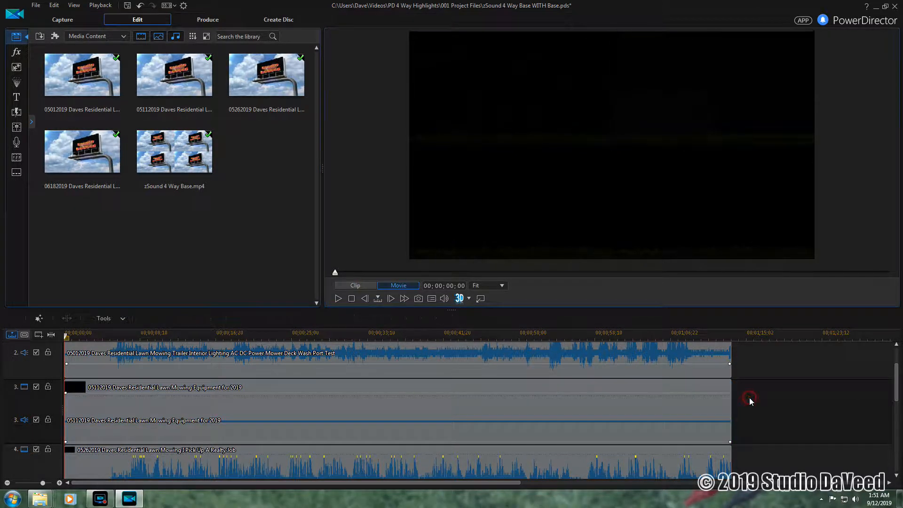
scroll(750, 402, "down", 2)
left_click_drag(67, 394, 66, 408)
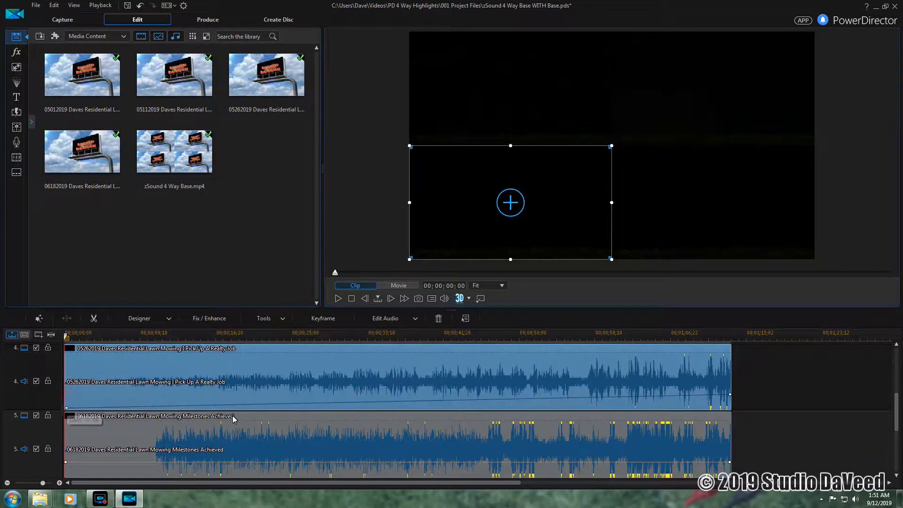
left_click_drag(730, 394, 730, 408)
left_click_drag(67, 462, 66, 475)
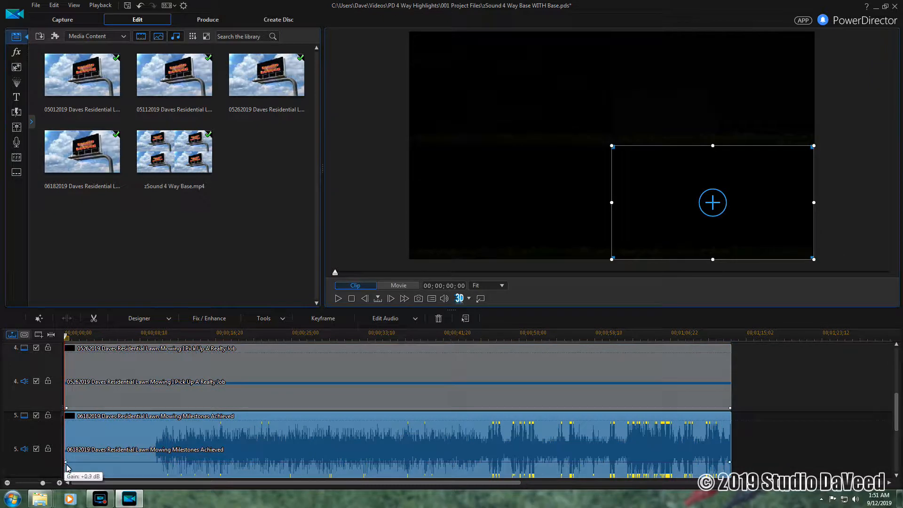
left_click_drag(730, 461, 730, 480)
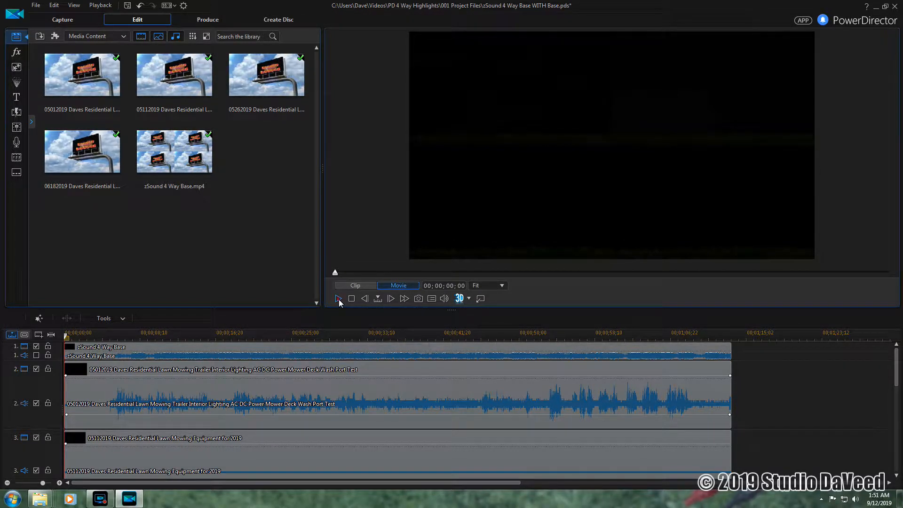
- Play the project to check the audio fades, then preview and pause the trailer clip's PiP animation
left_click(338, 299)
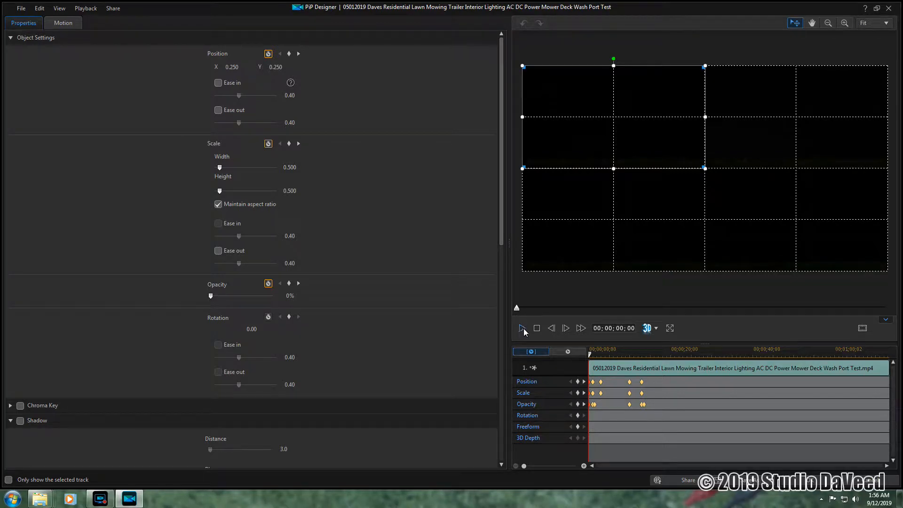
left_click(523, 328)
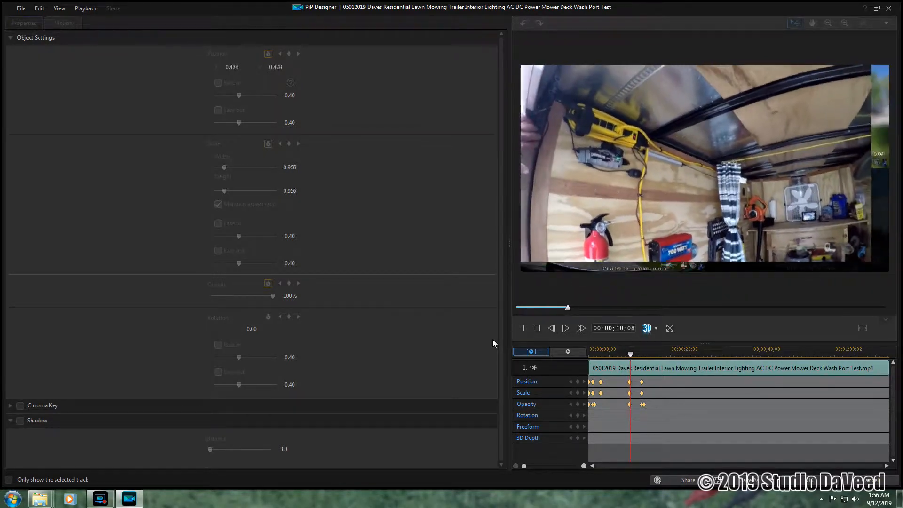
left_click(522, 328)
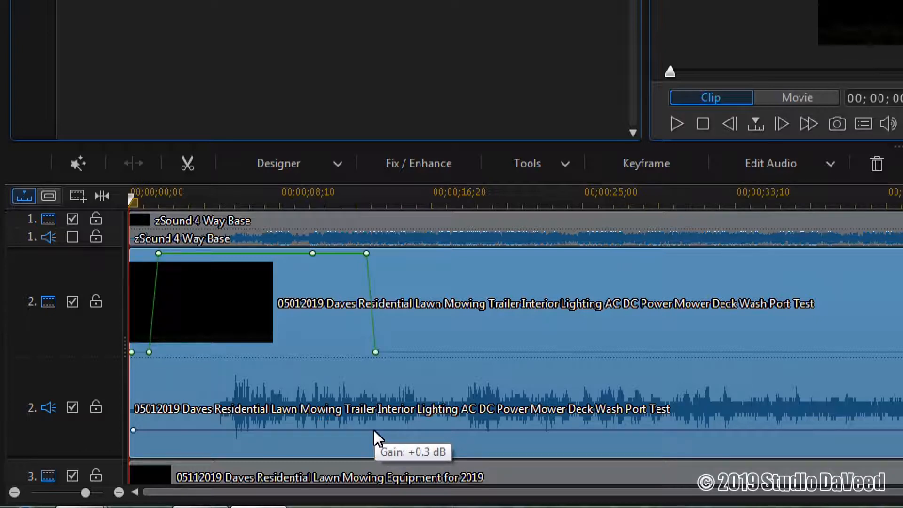
- Add two volume keyframes on the trailer clip's audio and pull the second down to -∞ dB
left_click(374, 430)
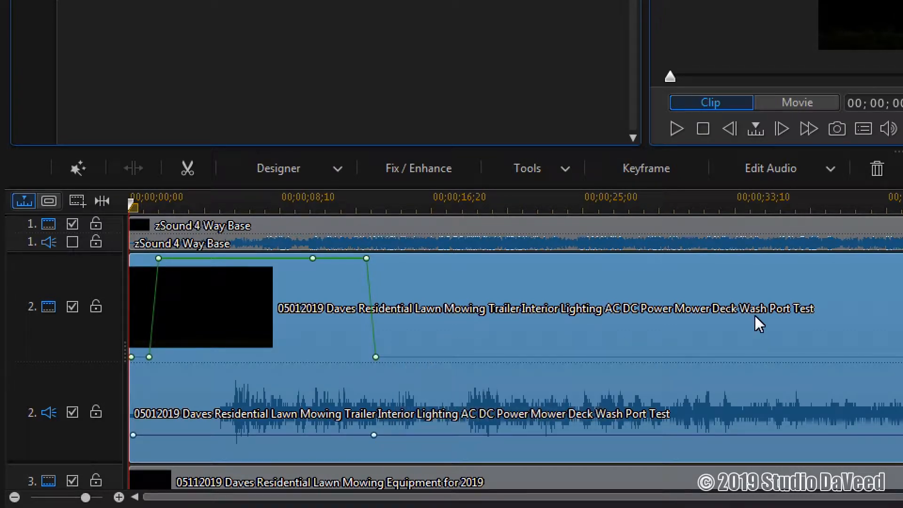
left_click(389, 436)
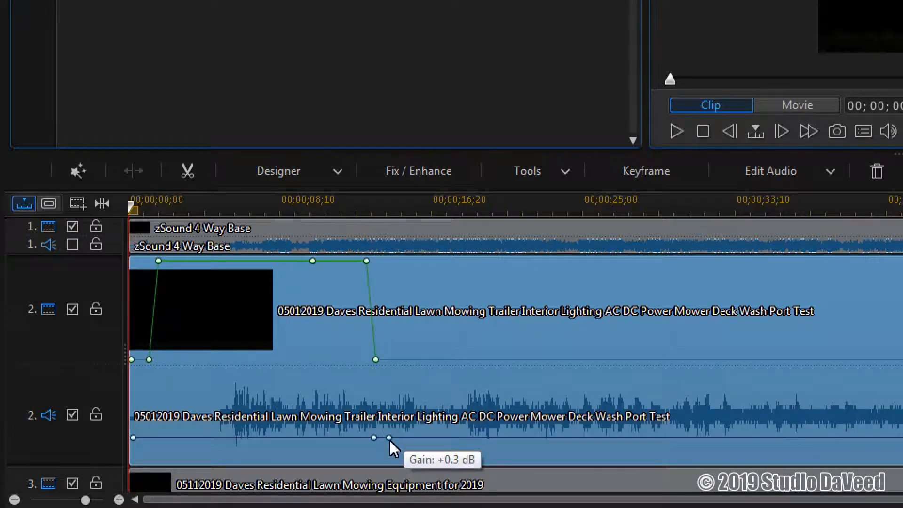
left_click_drag(389, 440, 386, 469)
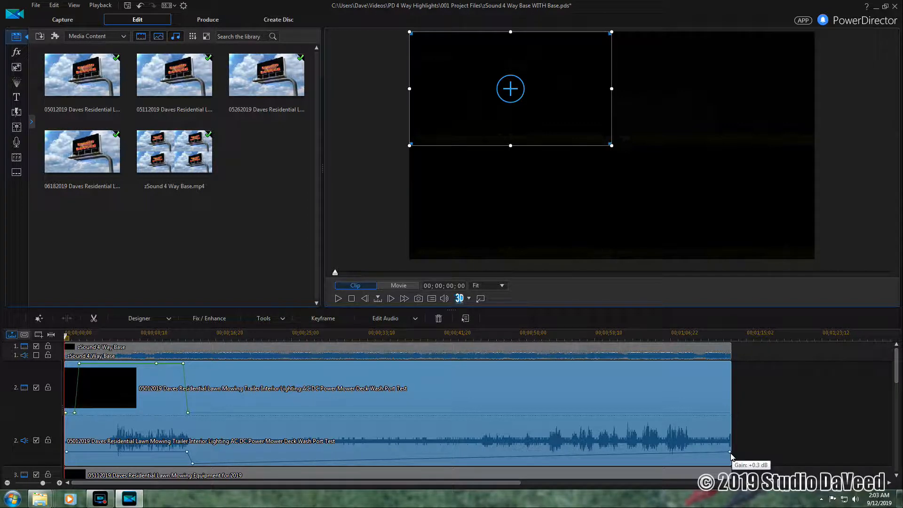
- Drop the trailer audio's end keyframe to silence and collapse track 2's video and audio rows
left_click_drag(730, 452, 732, 468)
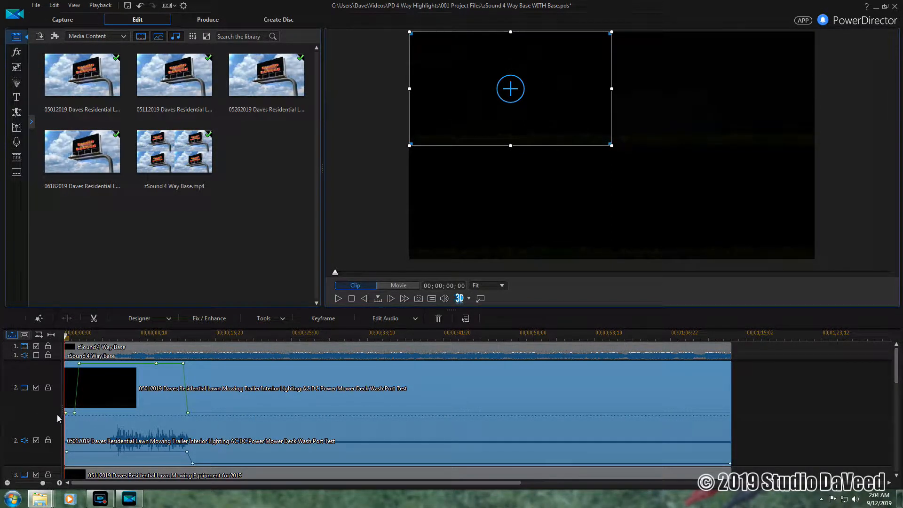
left_click_drag(51, 415, 53, 371)
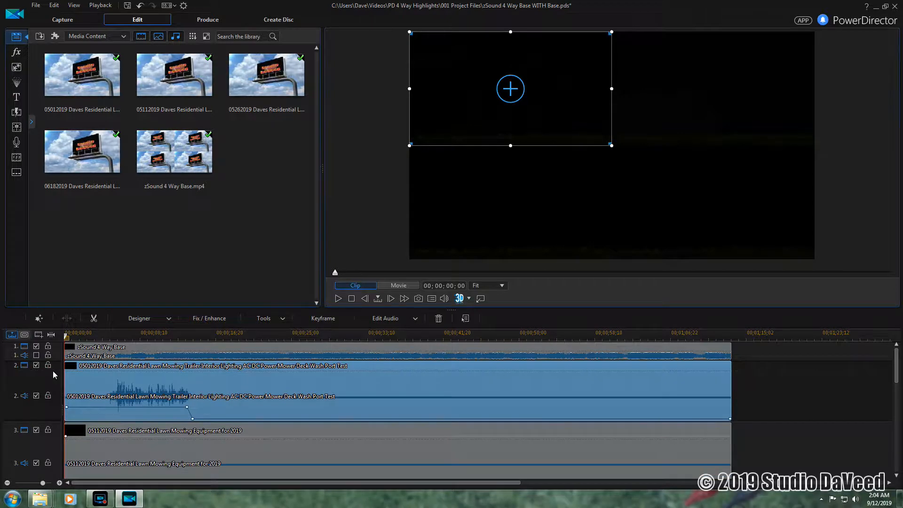
left_click_drag(20, 420, 28, 379)
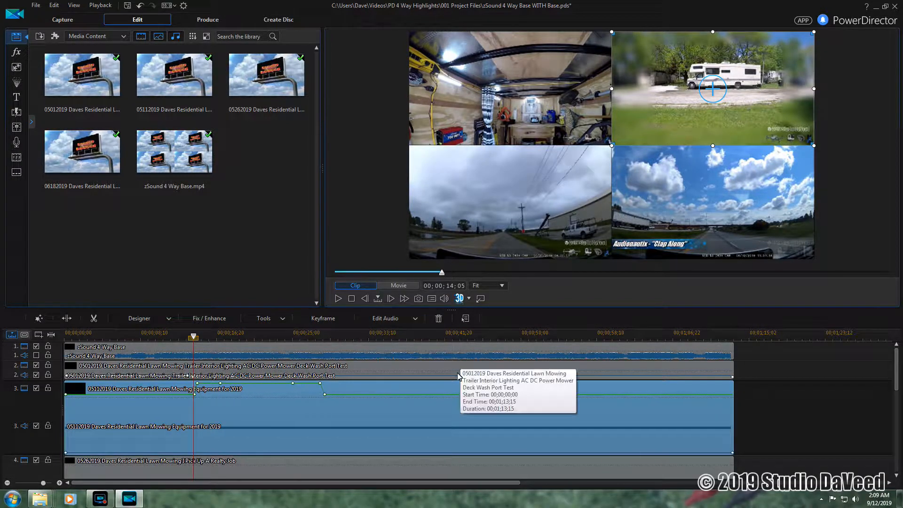
- Open Keyframe Settings for the Equipment for 2019 clip on track 3
double_click(451, 395)
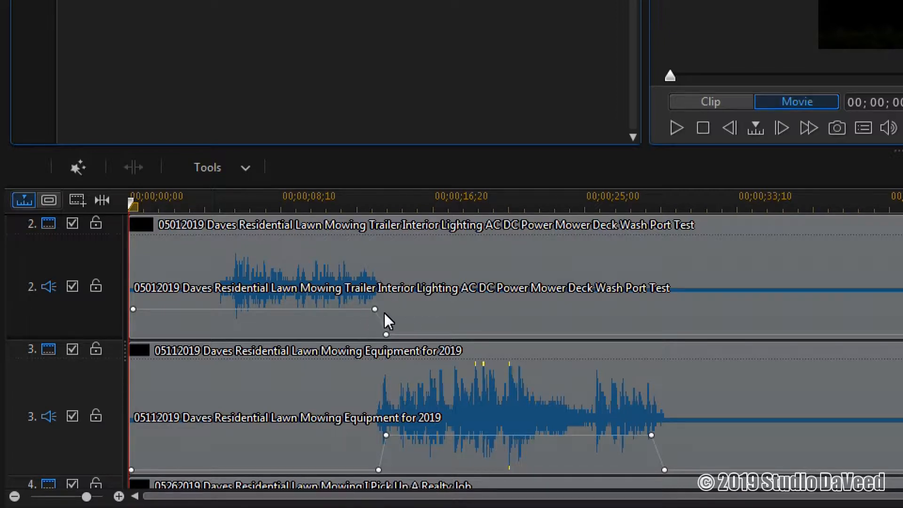
- Drag the trailer clip's volume keyframes later to lengthen its audio fade-out
left_click(428, 313)
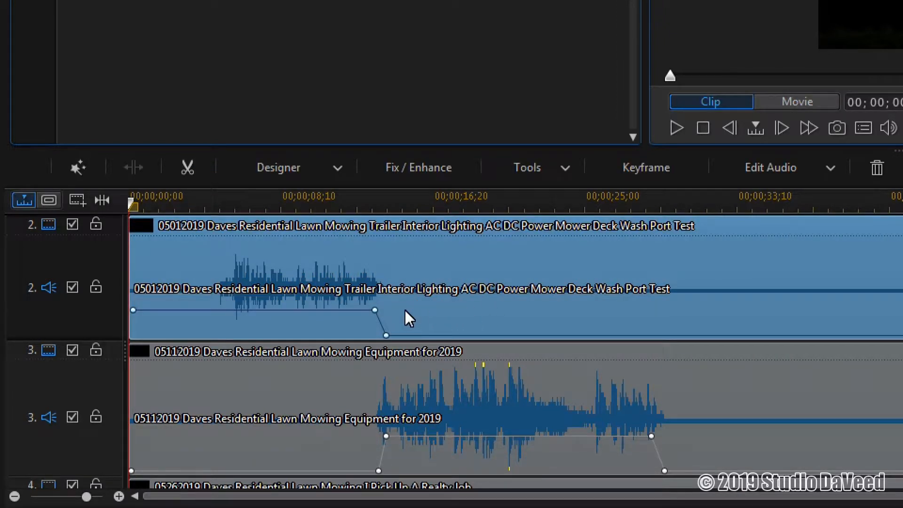
mouse_move(376, 312)
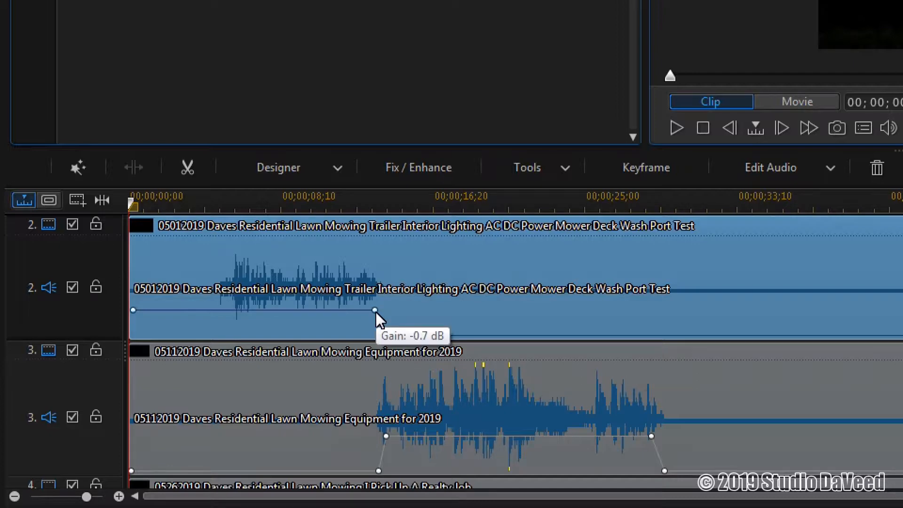
mouse_move(376, 313)
left_mouse_down()
mouse_move(362, 316)
mouse_move(362, 327)
mouse_move(371, 306)
mouse_move(390, 311)
left_mouse_up()
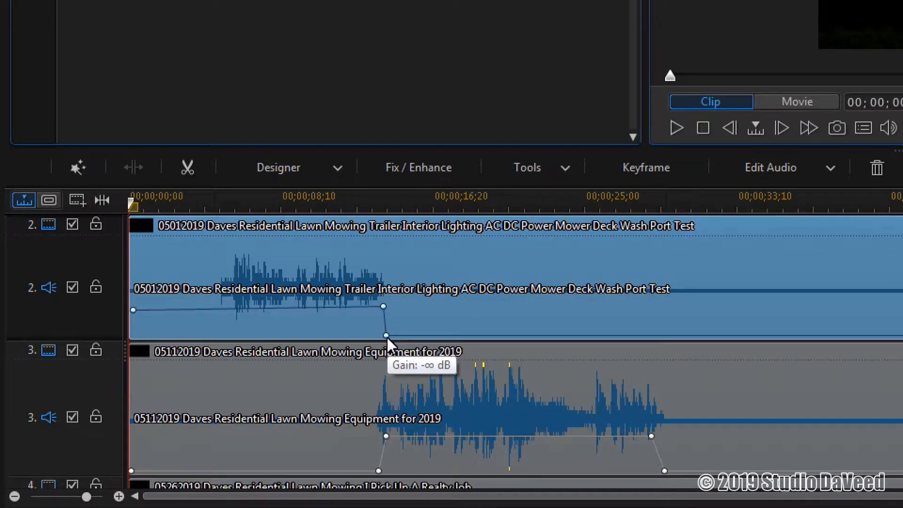
left_click_drag(386, 337, 413, 331)
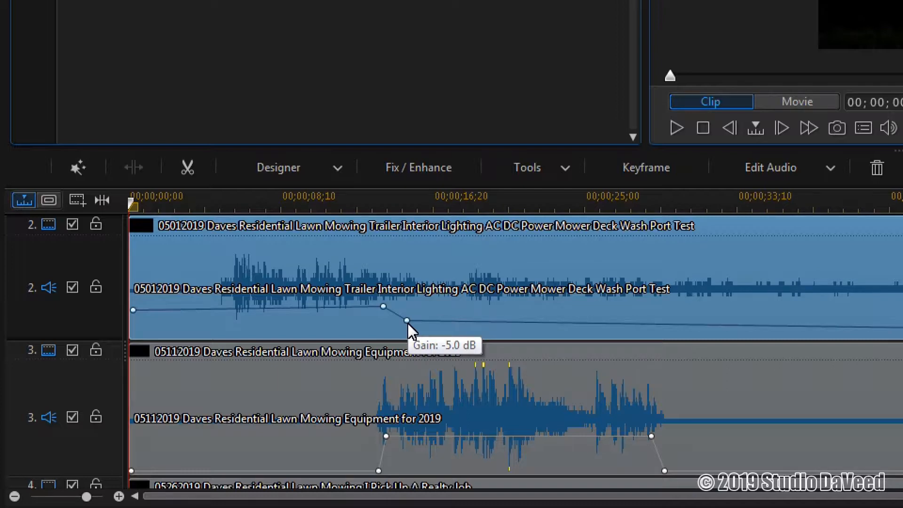
left_click_drag(409, 323, 437, 336)
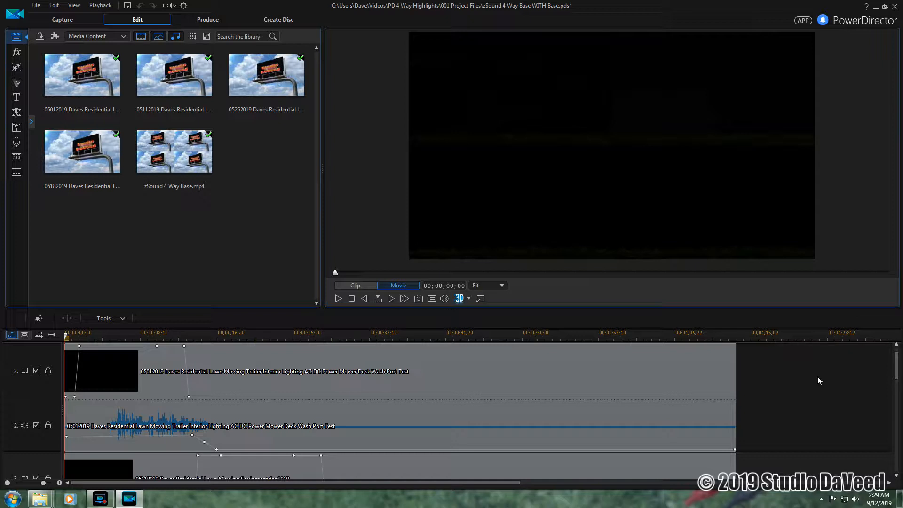
- Scroll down through tracks 3 to 5 to review each quadrant clip's volume keyframes
scroll(818, 380, "down", 2)
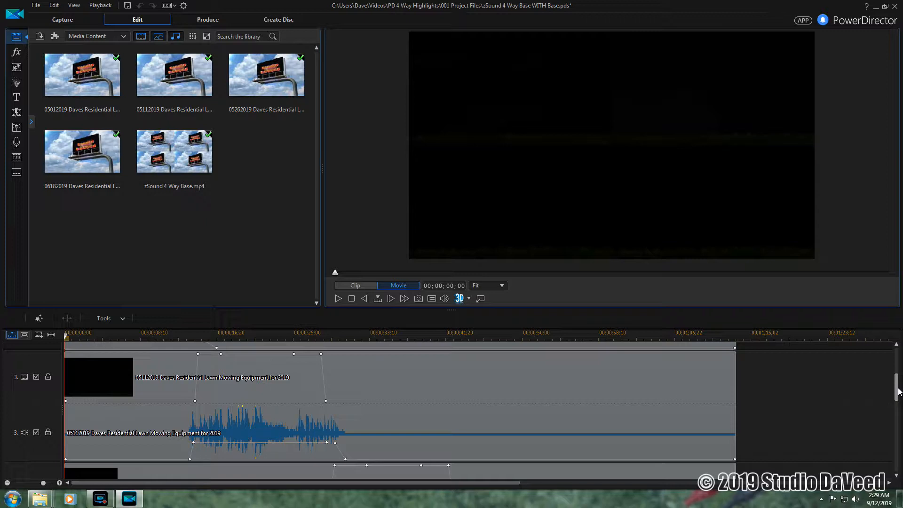
left_click_drag(898, 392, 894, 436)
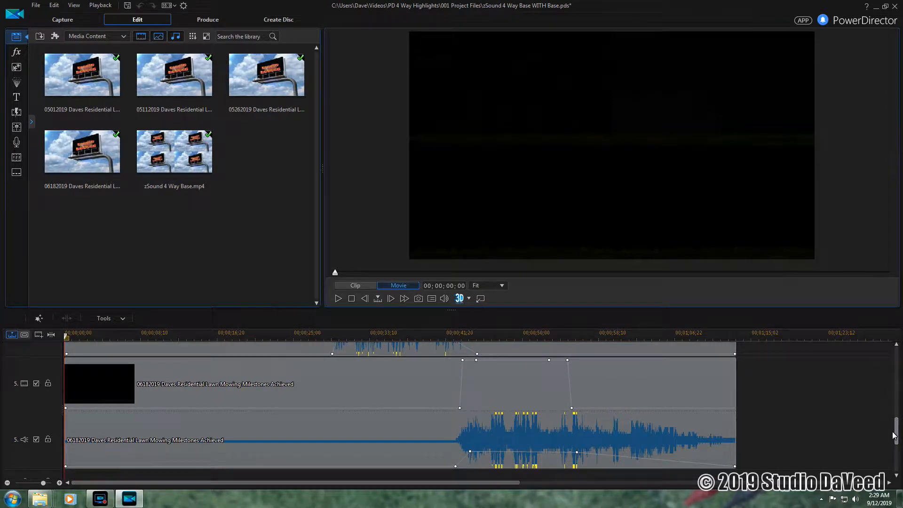
left_click_drag(894, 435, 893, 382)
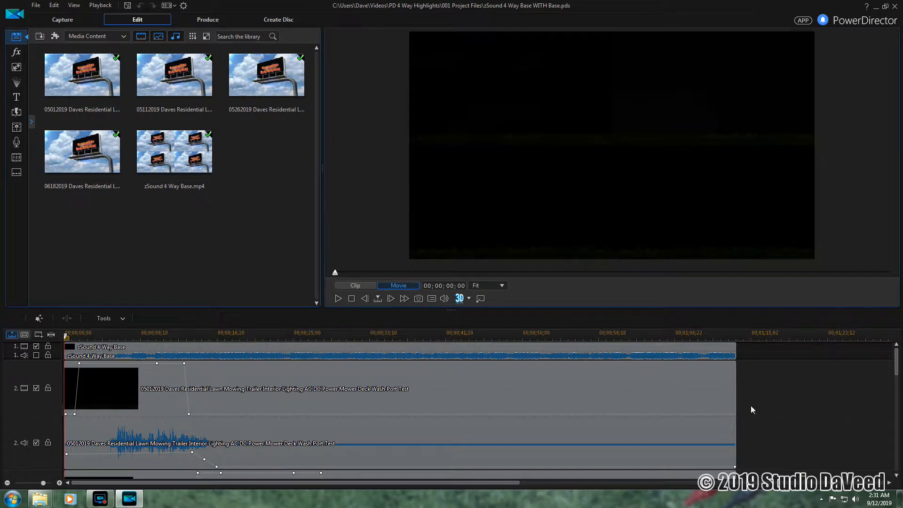
- Unlink the track 2 trailer clip's video and audio, then select only its audio clip
left_click(468, 398)
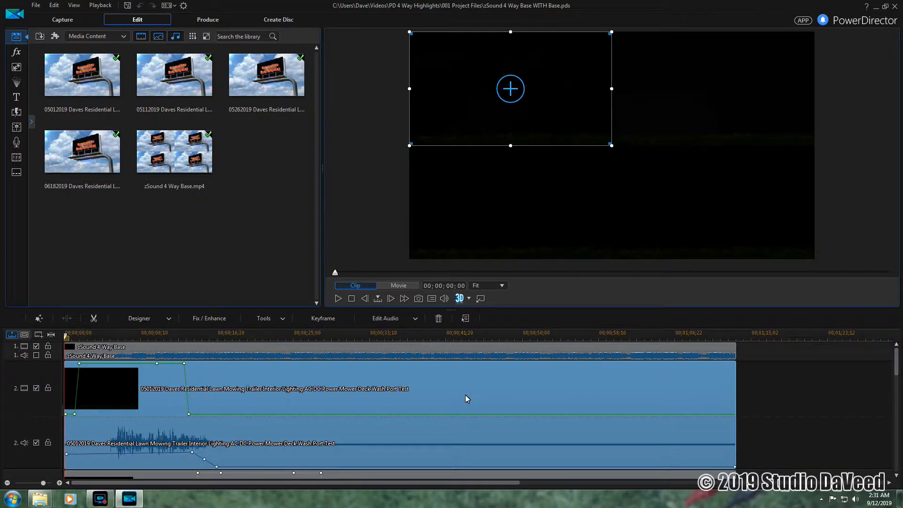
right_click(466, 395)
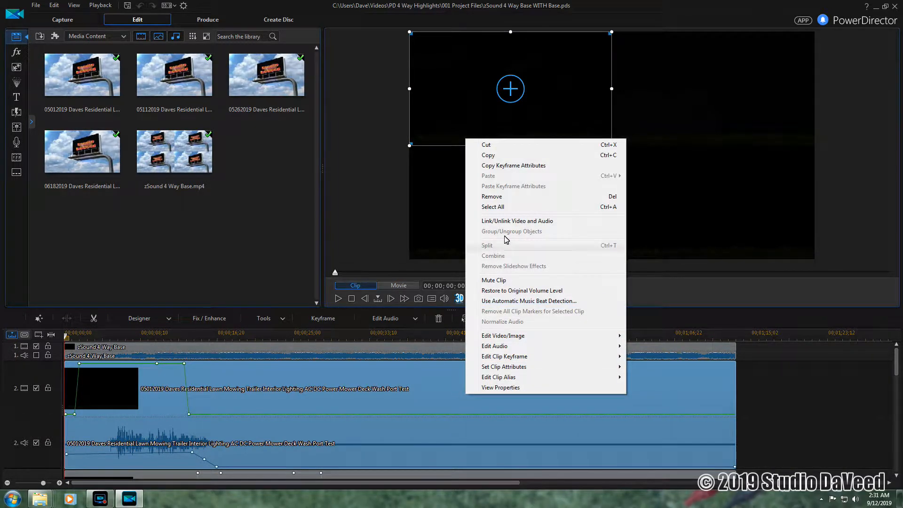
left_click(525, 222)
left_click(766, 379)
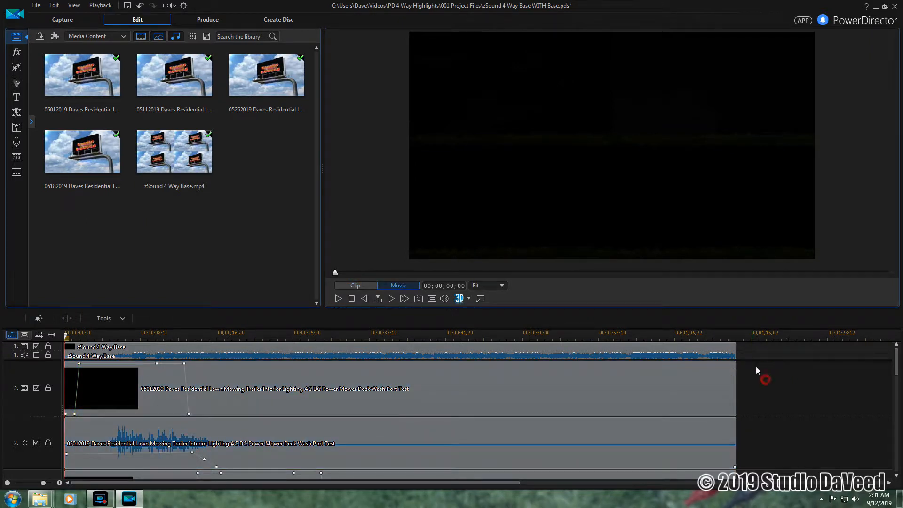
left_click(637, 433)
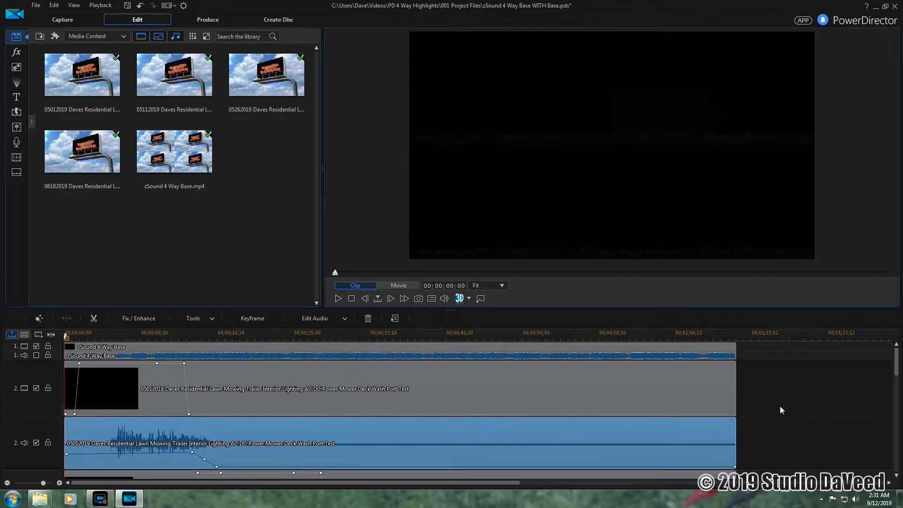
scroll(778, 404, "down", 5)
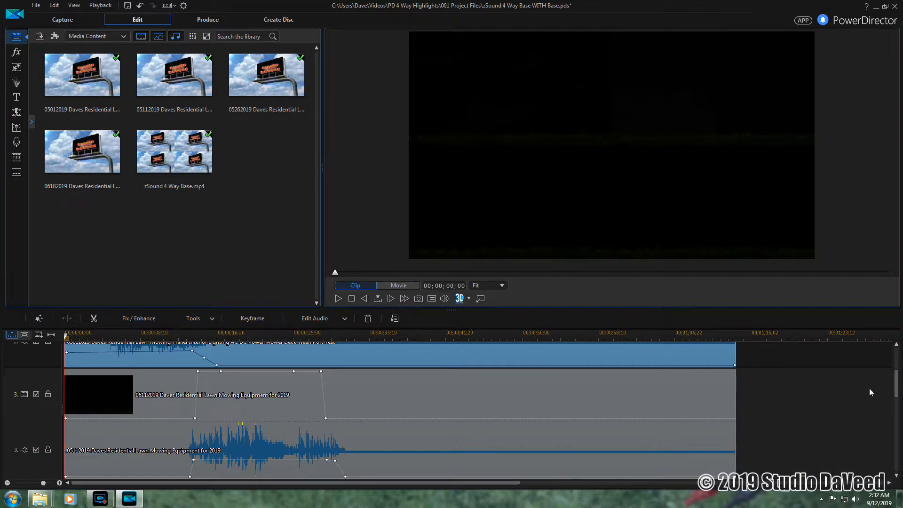
scroll(896, 389, "up", 5)
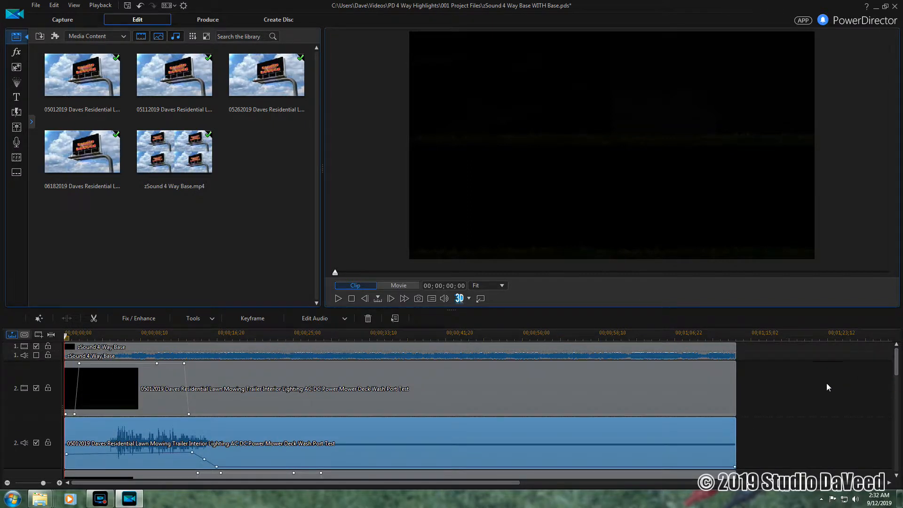